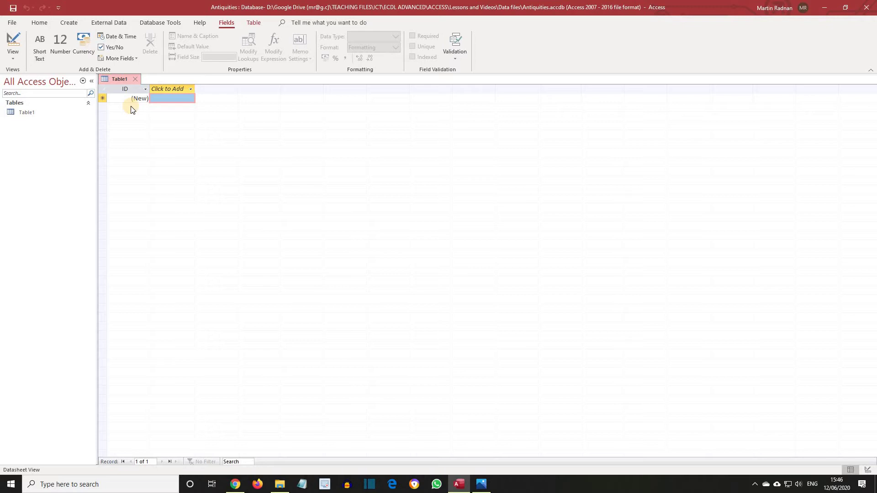
# Close the blank Table1 from its tab's right-click menu without keeping it
pyautogui.rightClick(118, 78)
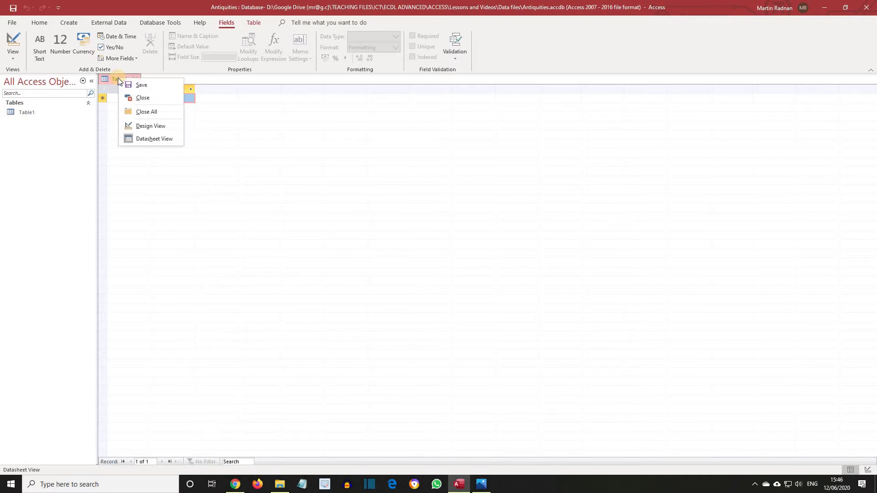
pyautogui.click(138, 98)
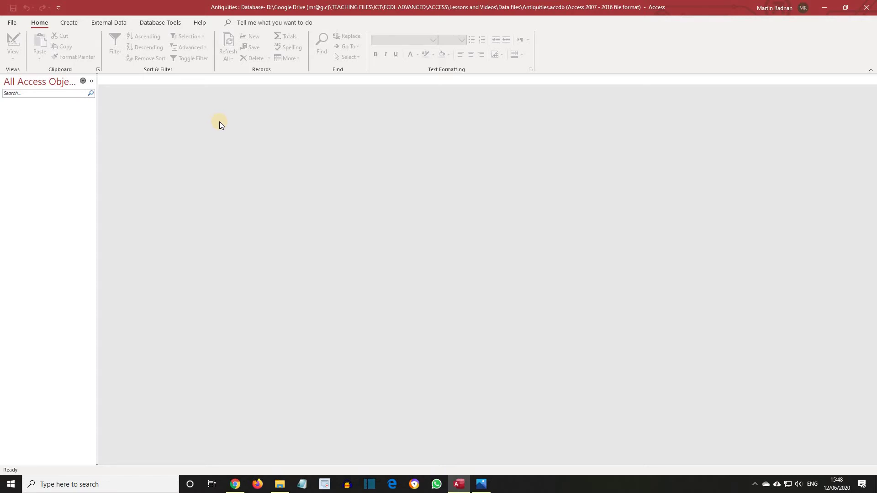
# Look over the Current Database page in Access Options, then cancel without changes
pyautogui.click(12, 23)
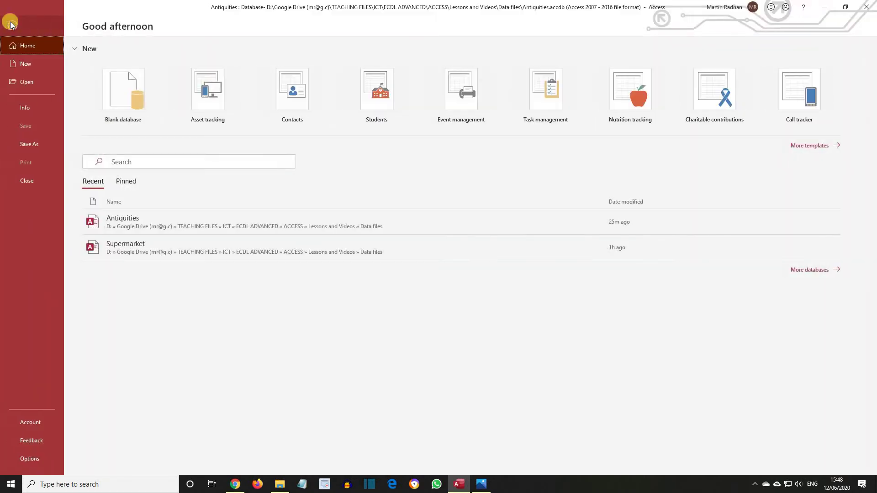
pyautogui.click(39, 458)
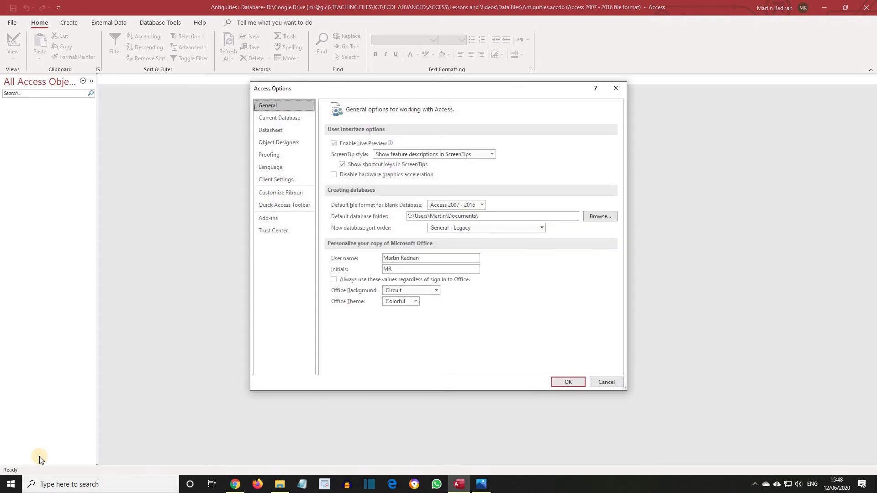
pyautogui.click(278, 118)
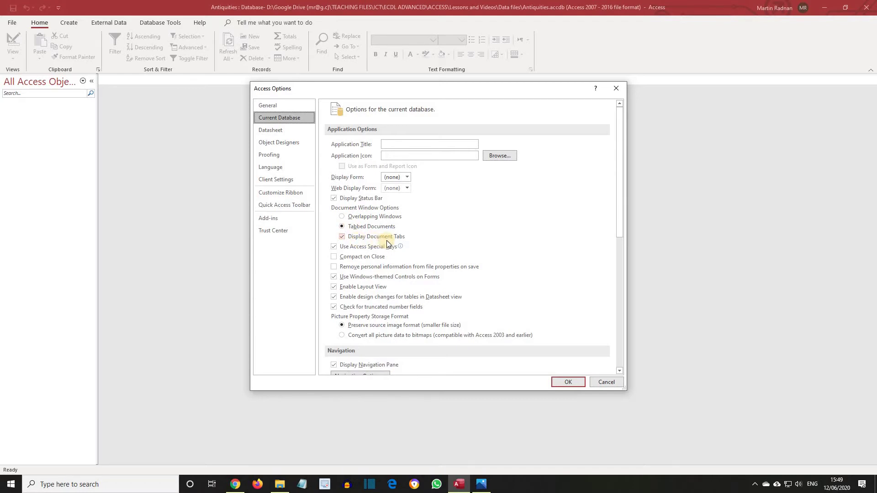
pyautogui.click(607, 382)
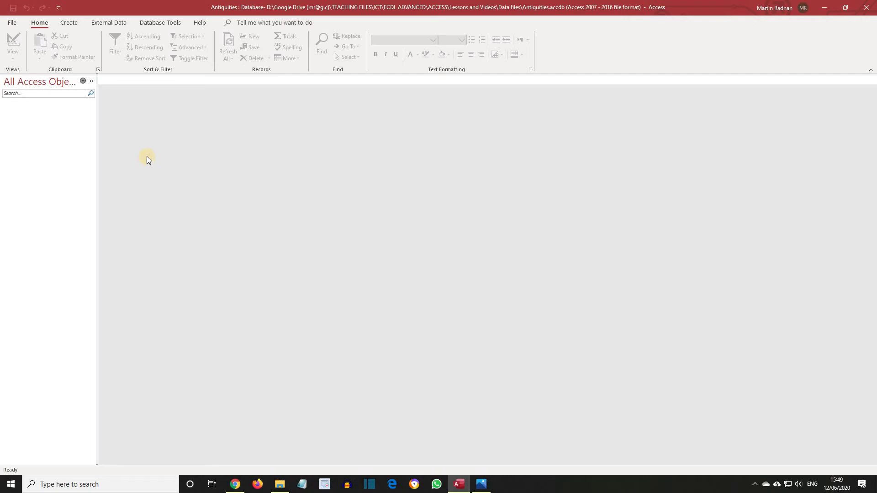
# Create a new blank table in Design View using Table Design
pyautogui.click(65, 24)
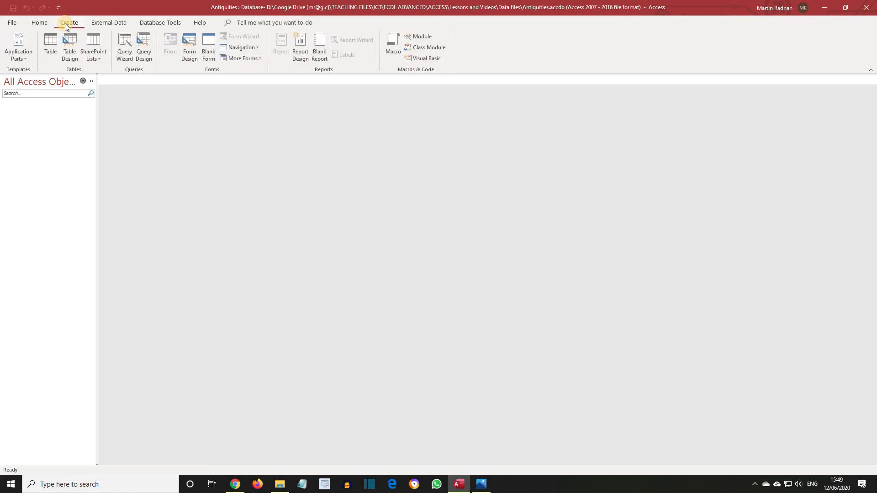
pyautogui.click(73, 49)
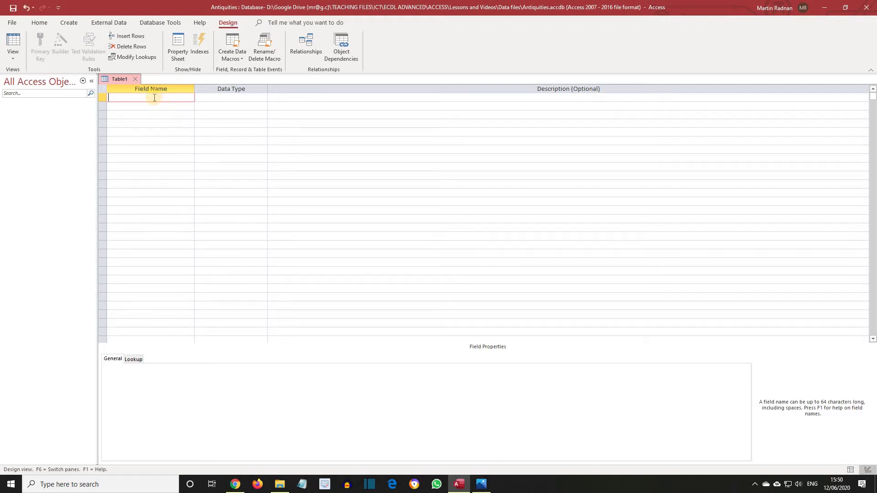
# Add Artefact as Short Text described 'Type of Artefact', and name the next field Date Sold
pyautogui.write('Artefact')
pyautogui.press('Tab')
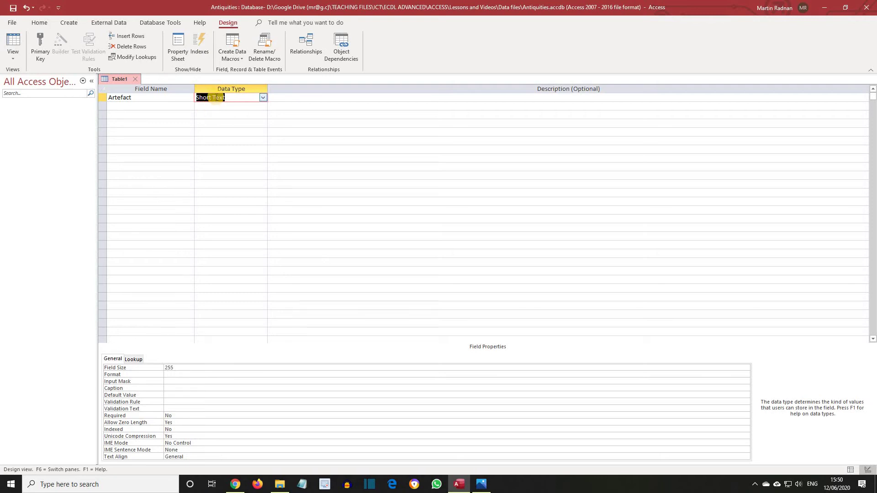
pyautogui.press('F2')
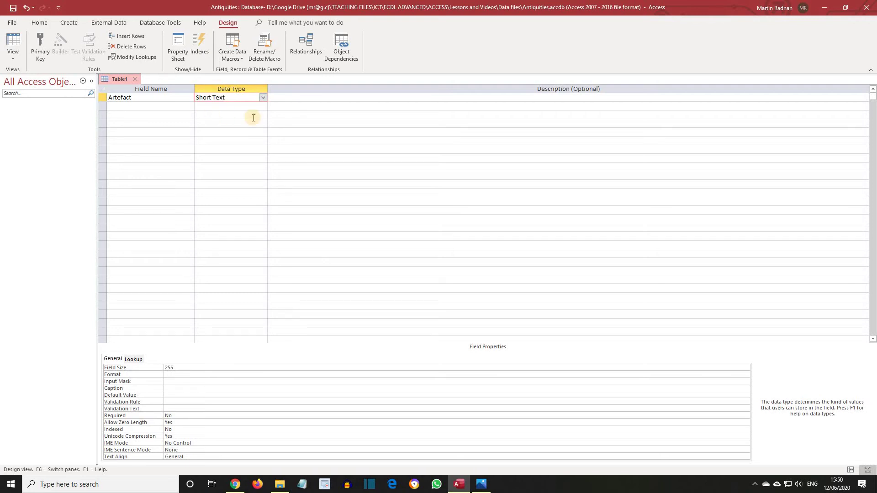
pyautogui.press('Tab')
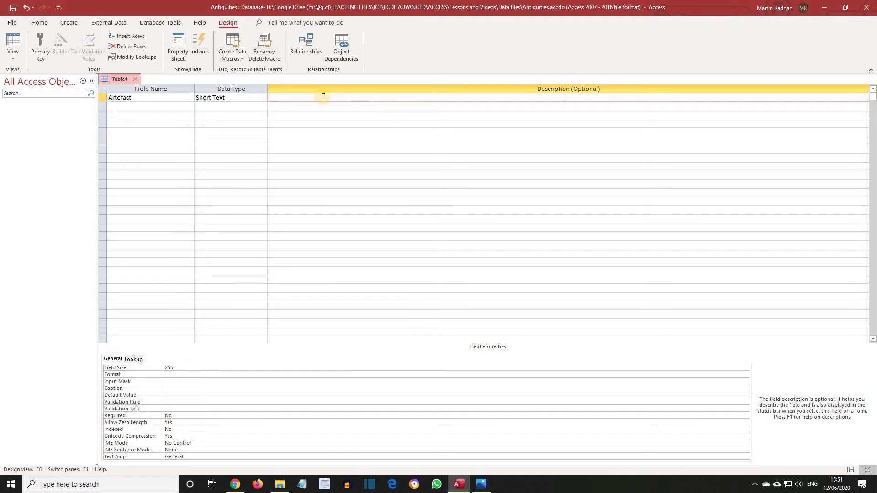
pyautogui.write('Type of Artefact')
pyautogui.press('Return')
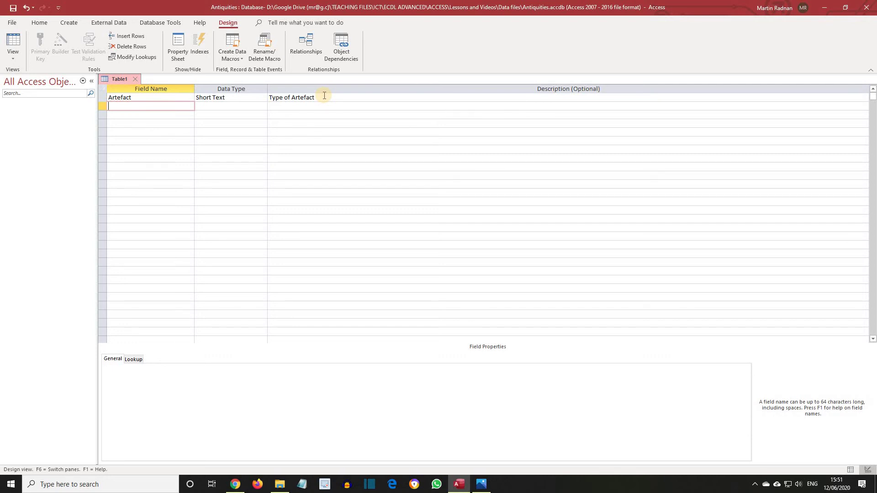
pyautogui.write('Date Sold')
# Set Date Sold to Date/Time with the description 'Date the artefact was sold'
pyautogui.press('Tab')
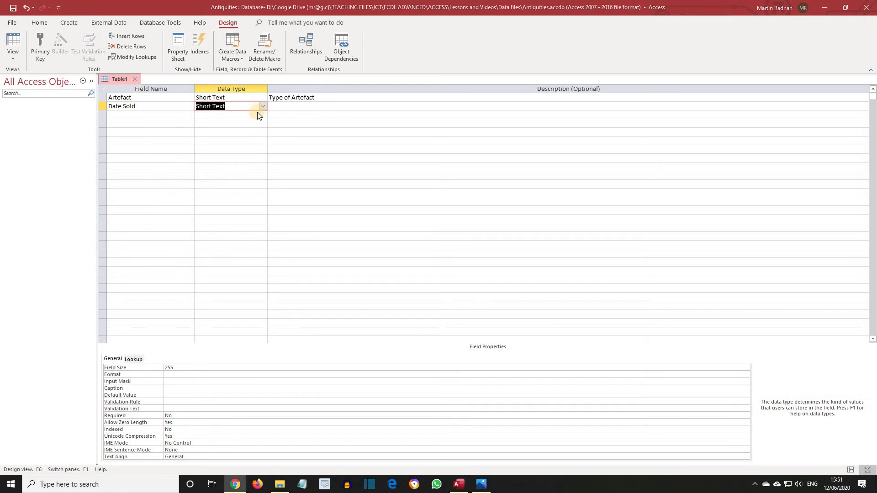
pyautogui.click(264, 106)
pyautogui.click(262, 106)
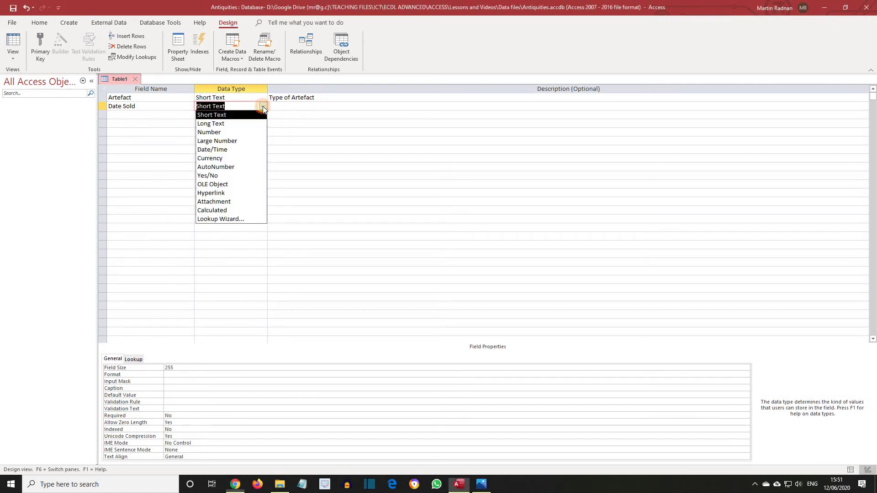
pyautogui.click(240, 149)
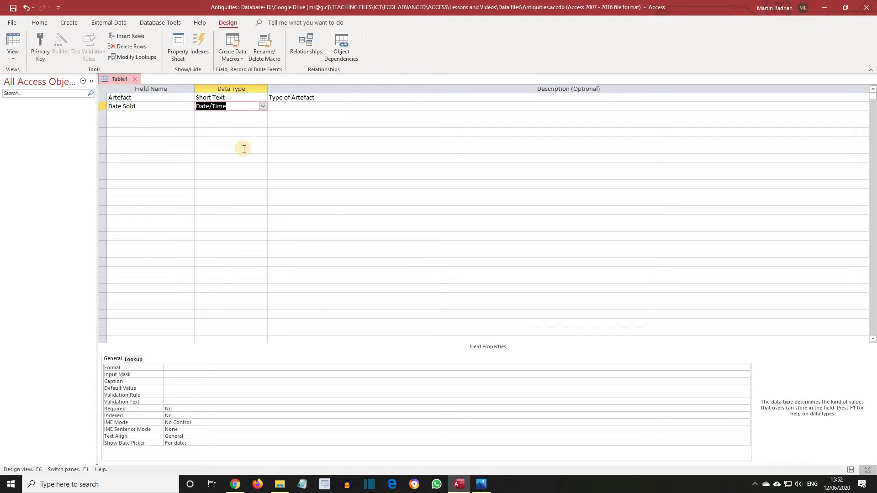
pyautogui.press('Tab')
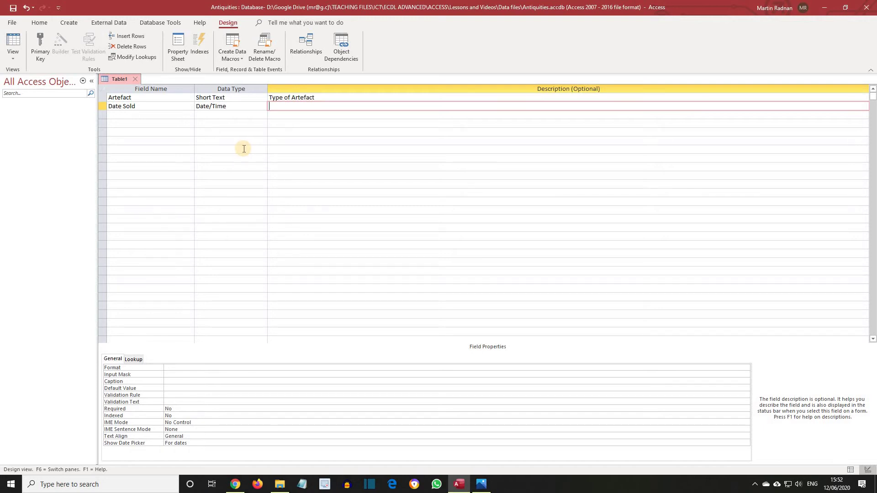
pyautogui.write('Date the artefact was sold')
pyautogui.press('Return')
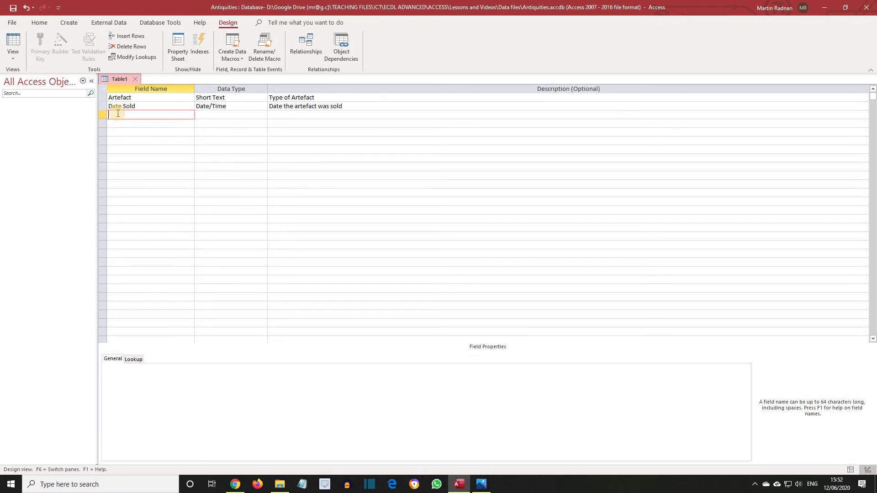
# Add a Price field of type Currency with the description 'Selling Price'
pyautogui.write('Price')
pyautogui.press('Tab')
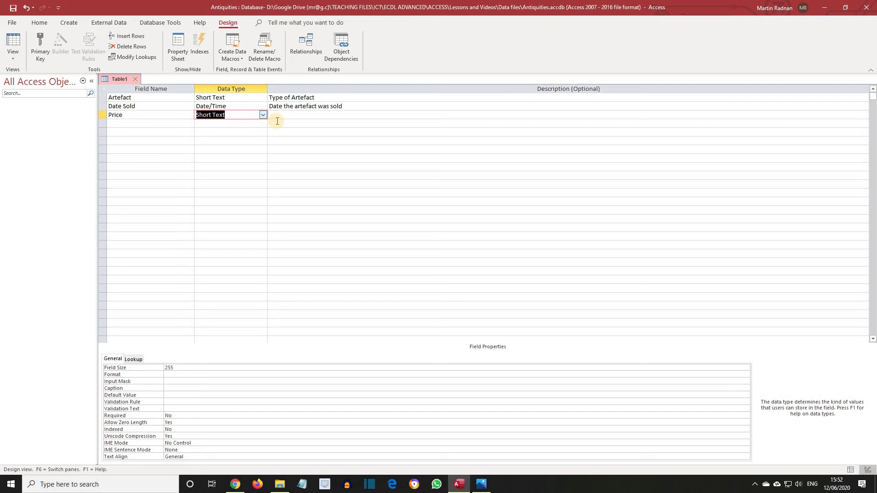
pyautogui.click(263, 115)
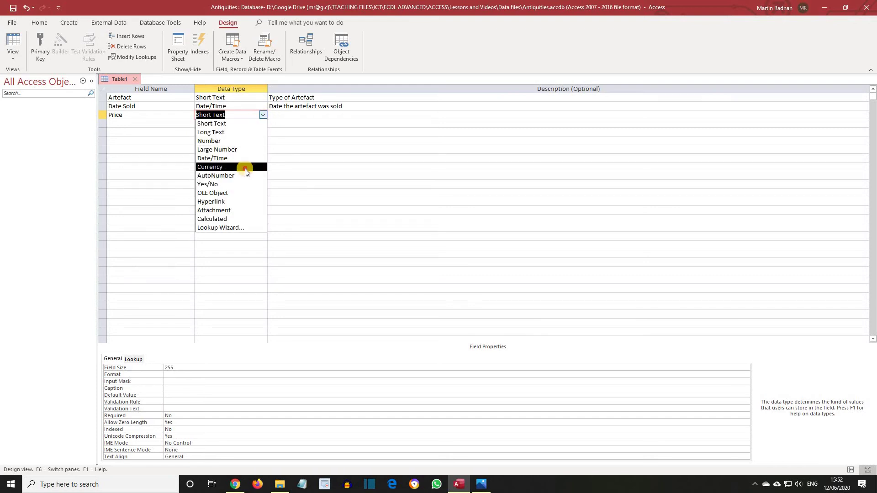
pyautogui.click(246, 168)
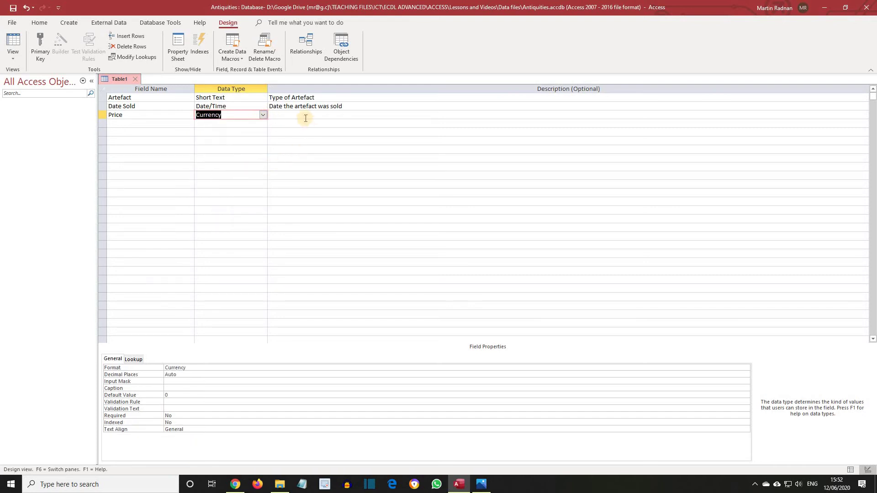
pyautogui.click(305, 118)
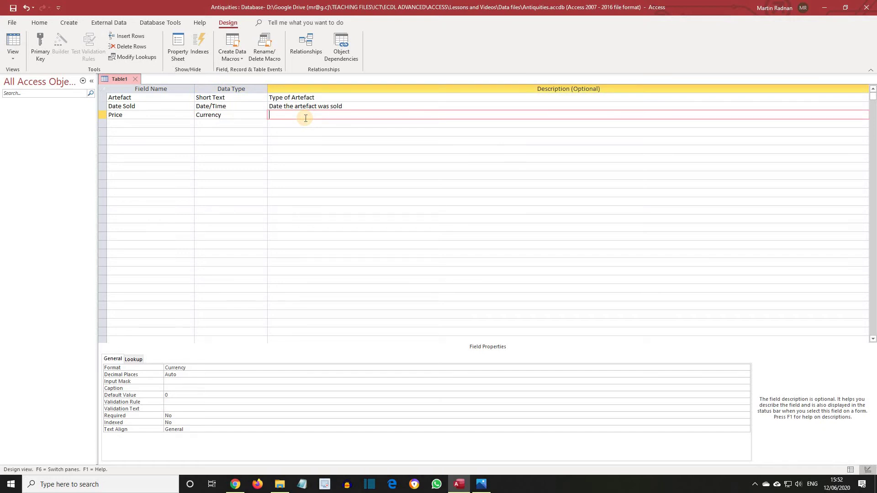
pyautogui.write('Selling Price')
pyautogui.press('Return')
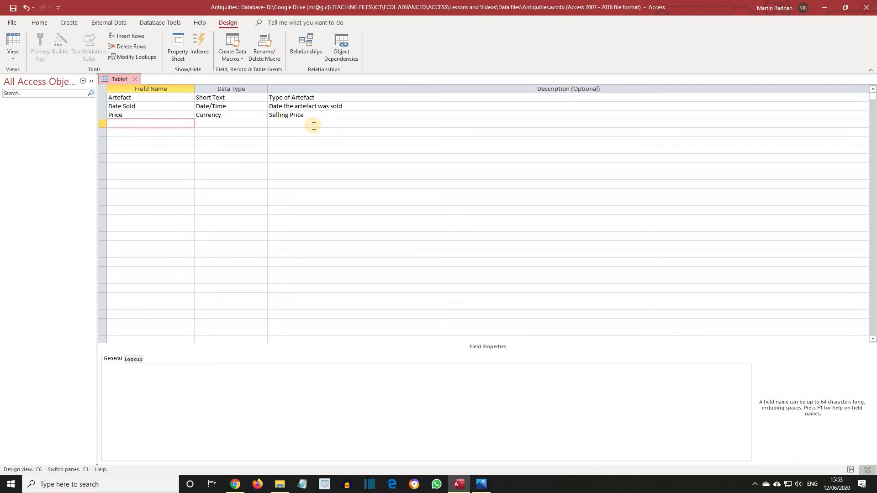
# Add Quantity Sold as a Number field described 'Number of Artefacts Sold'
pyautogui.write('Quantity Sold')
pyautogui.press('Tab')
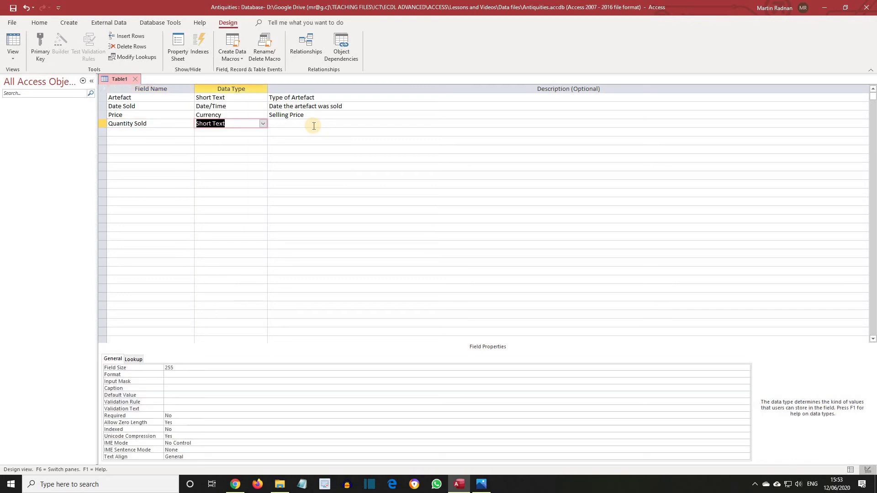
pyautogui.click(262, 124)
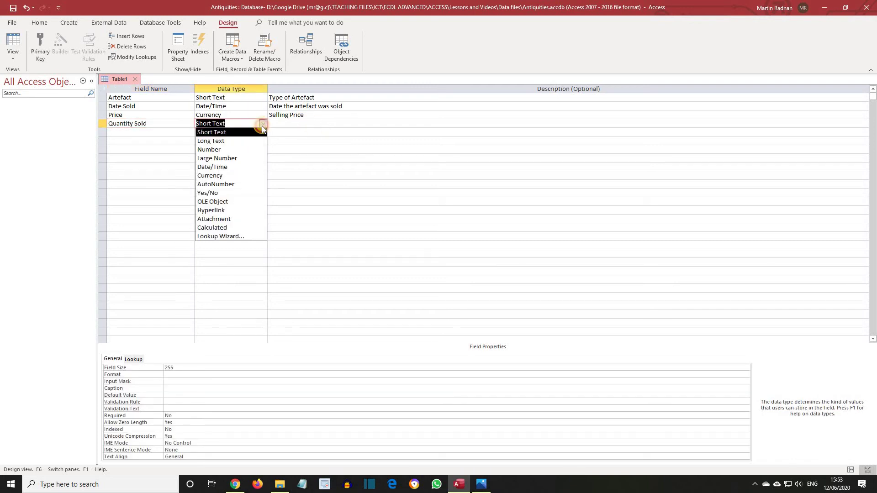
pyautogui.click(241, 149)
pyautogui.click(291, 123)
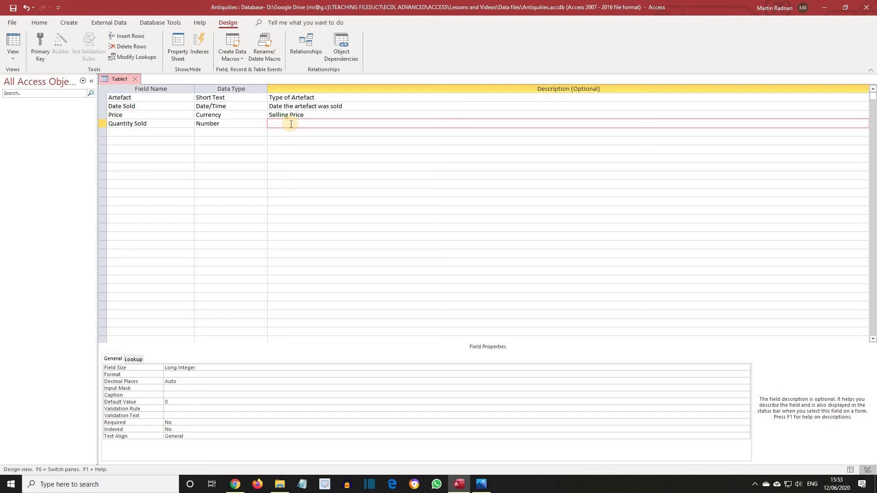
pyautogui.write('Number of Artefacts Sold')
# Add Information as a Long Text field described 'History and Identifying Features'
pyautogui.press('Return')
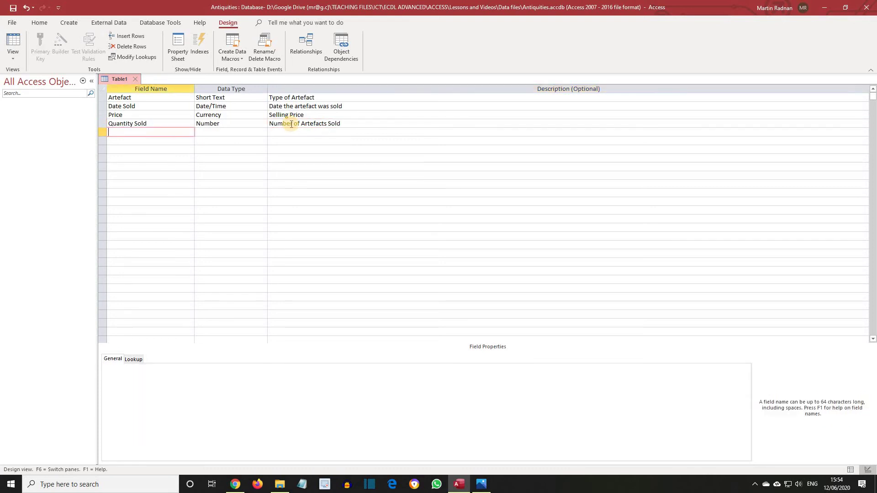
pyautogui.write('Information')
pyautogui.click(266, 132)
pyautogui.click(263, 132)
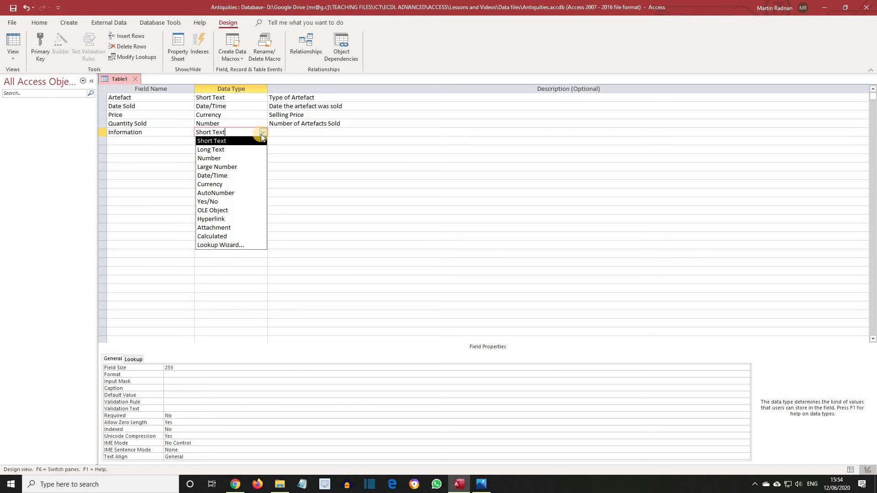
pyautogui.click(254, 149)
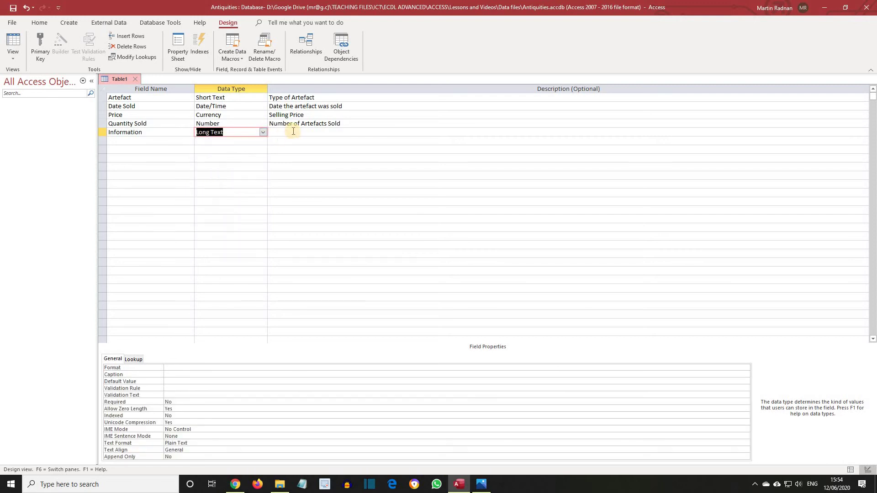
pyautogui.click(293, 132)
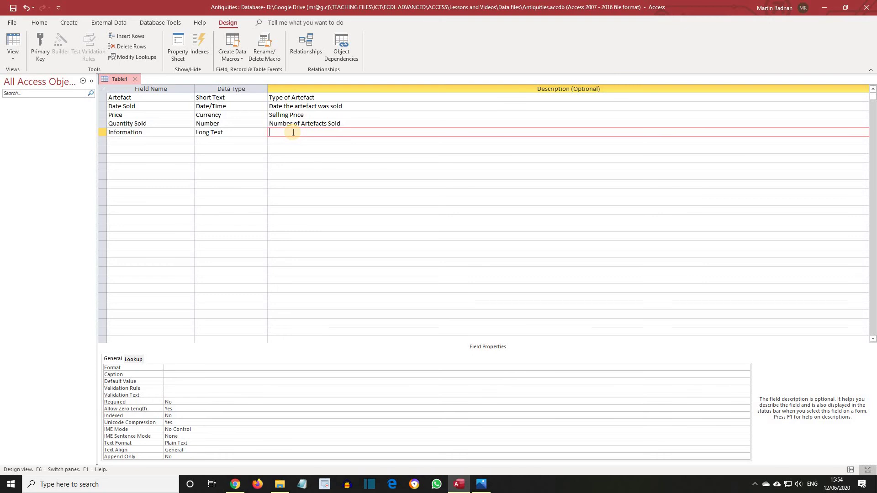
pyautogui.write('History and Identifying Features')
pyautogui.click(129, 140)
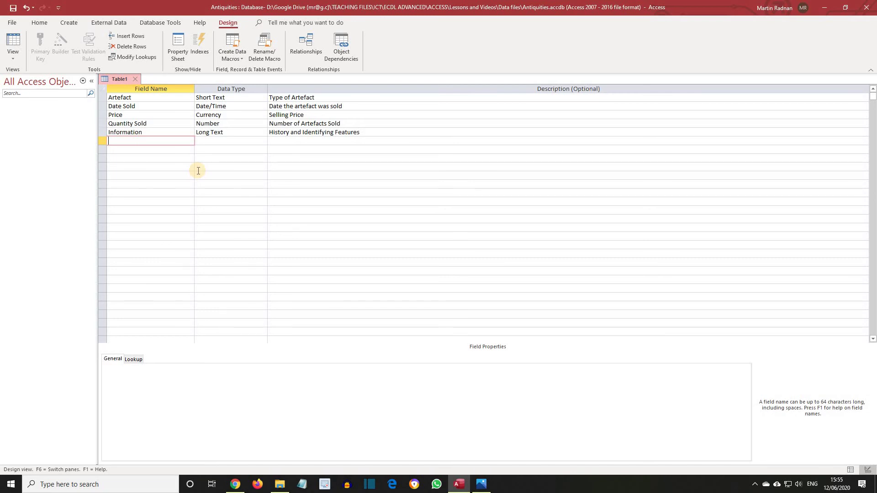
# Add Web Address as a Hyperlink field described 'Related Website?'
pyautogui.write('Web Address')
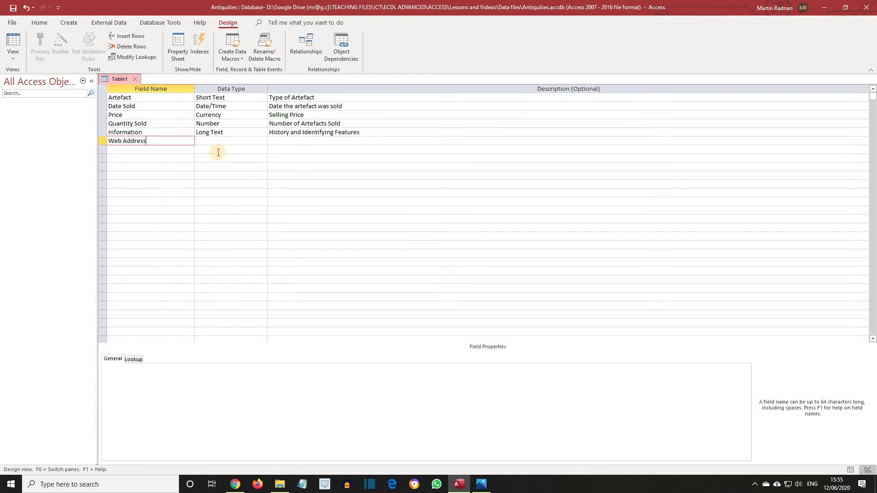
pyautogui.click(229, 143)
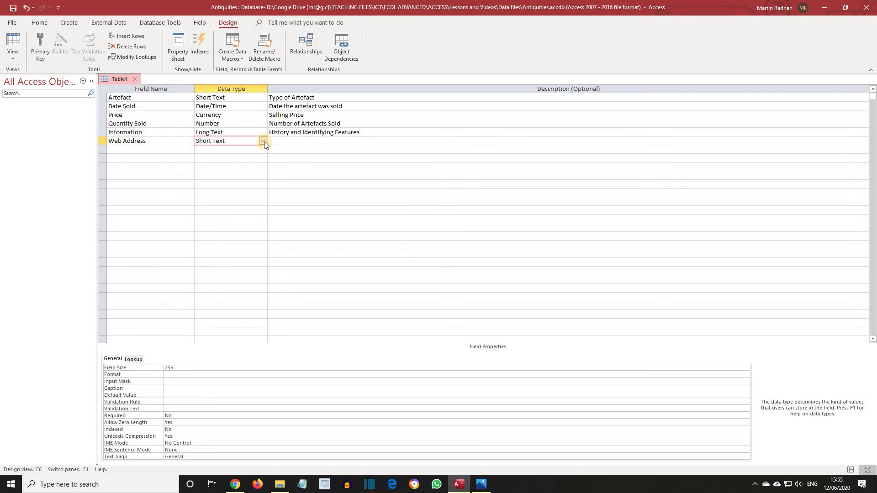
pyautogui.click(264, 142)
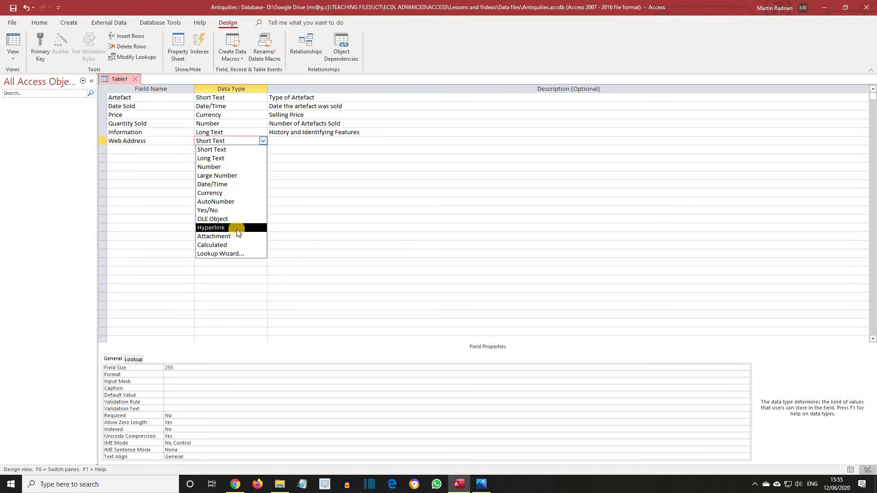
pyautogui.click(238, 230)
pyautogui.click(282, 143)
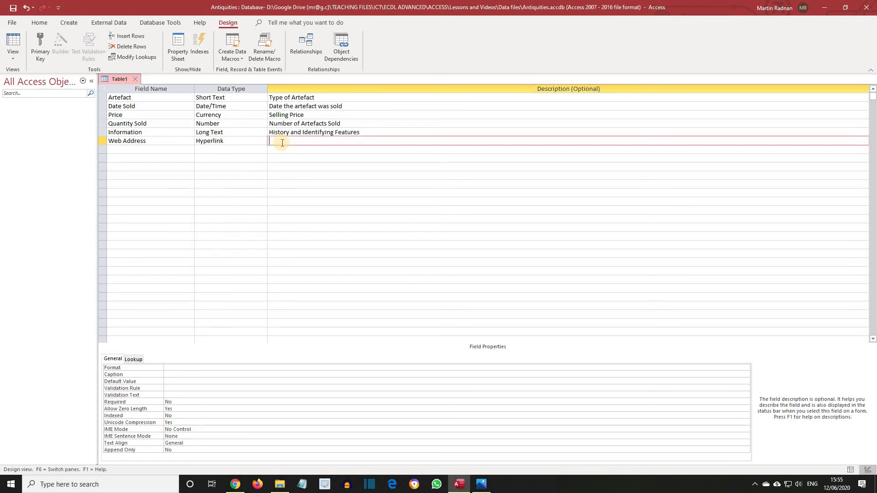
pyautogui.write('Related Website?')
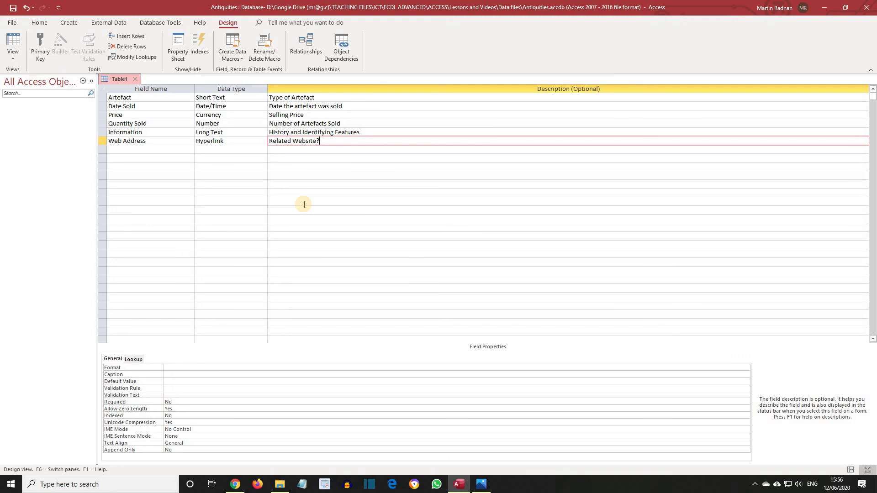
# Switch to Datasheet View, agree to save, and enter the table name 'Artefact Sales'
pyautogui.click(44, 23)
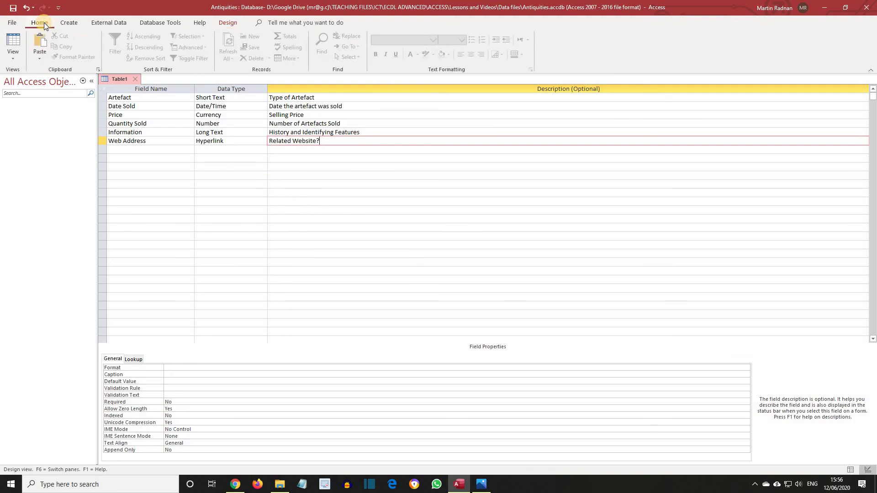
pyautogui.click(14, 58)
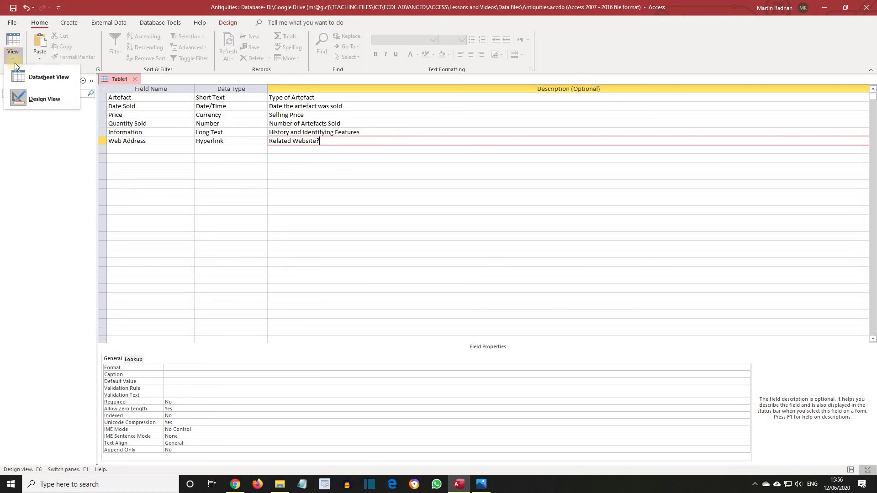
pyautogui.click(28, 78)
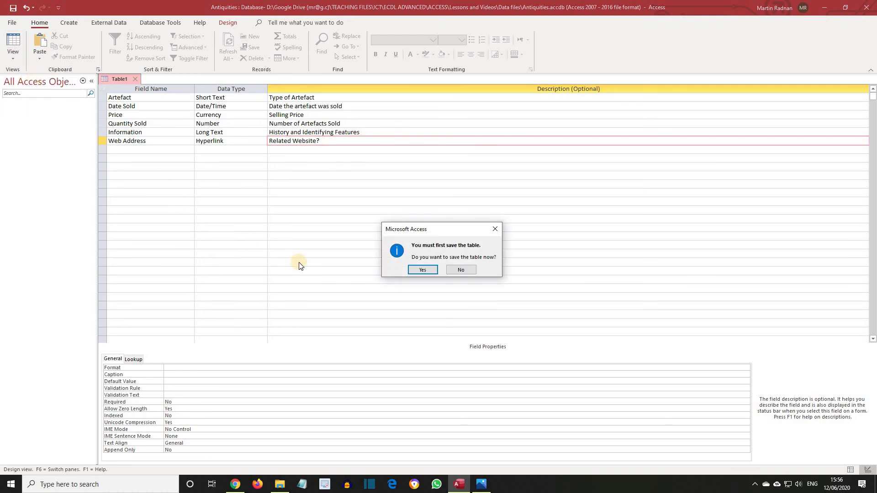
pyautogui.click(422, 269)
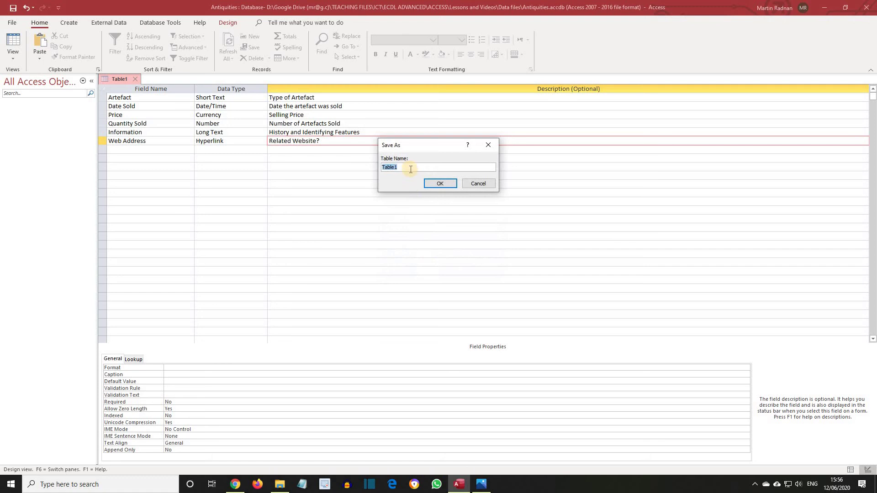
pyautogui.click(368, 169)
pyautogui.write('Artefa')
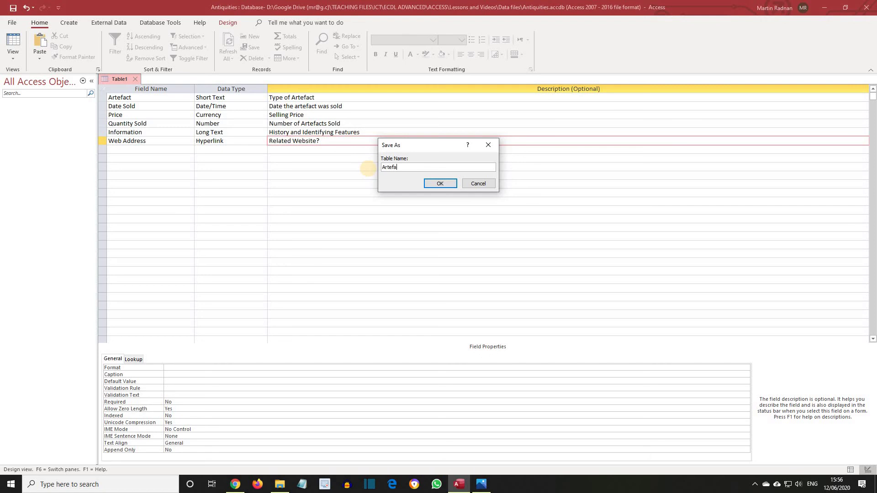
pyautogui.write('ct Sales')
# Save the table as 'Artefact Sales' and decline creating a primary key
pyautogui.click(436, 185)
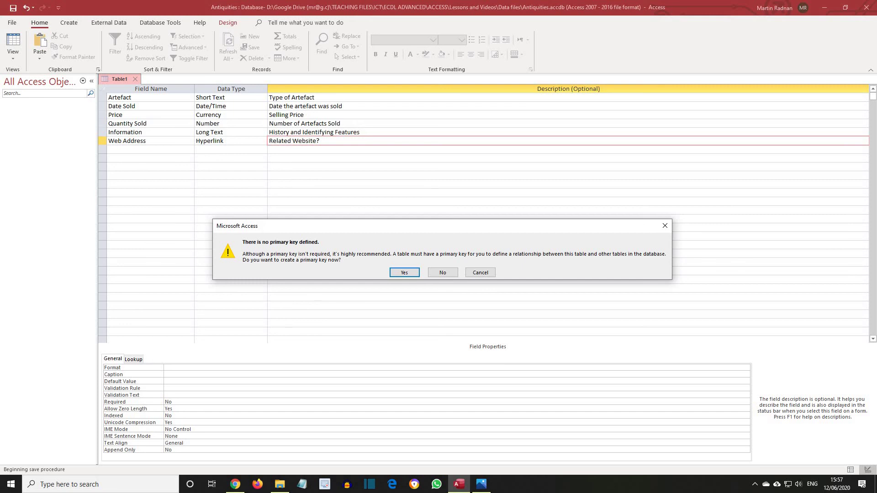
pyautogui.click(442, 272)
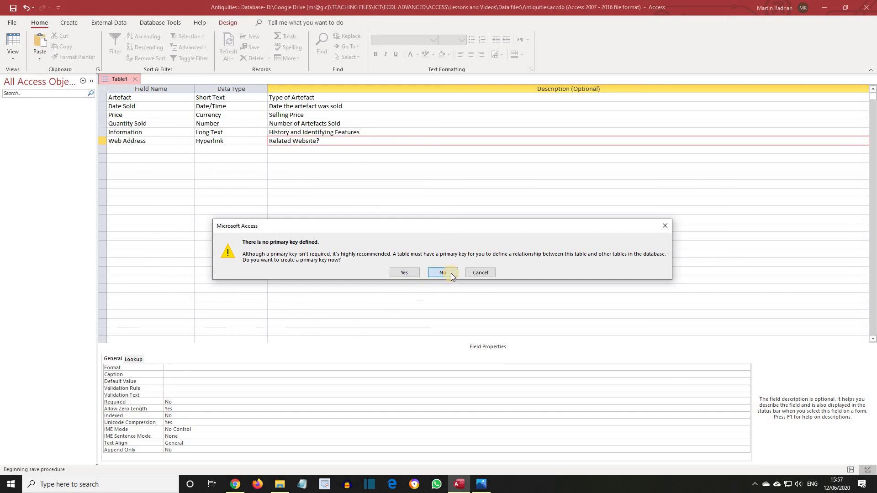